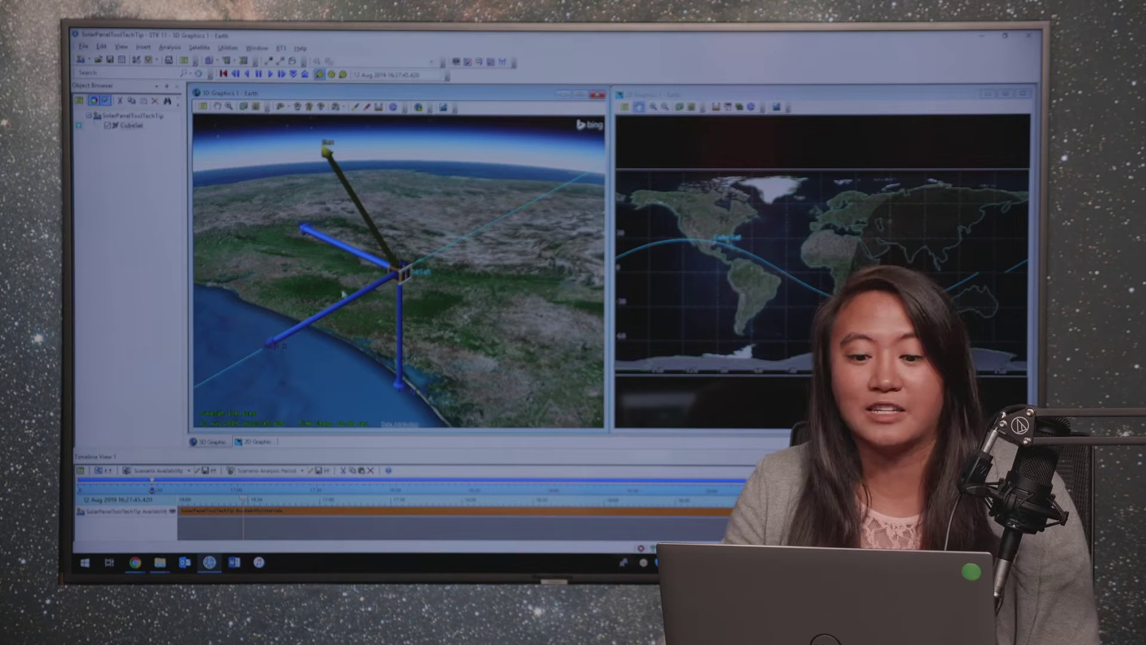
Orbit the 3D view around the CubeSat over the coastline, then open CubeSat's context menu
scroll(397, 271, "up", 5)
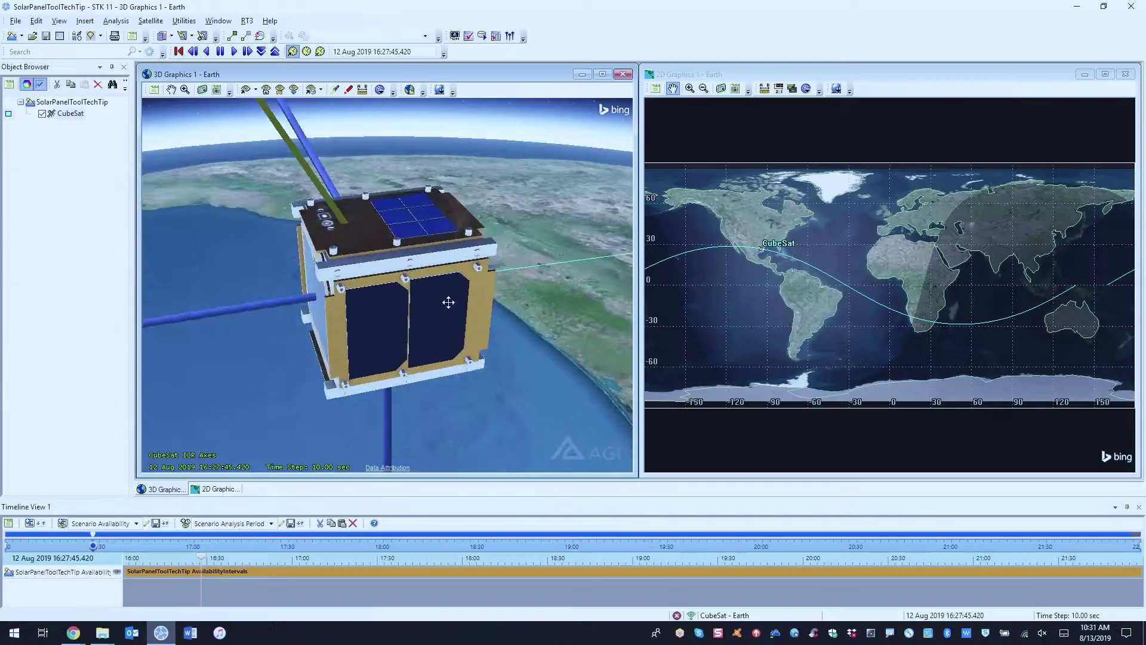
left_click_drag(448, 303, 496, 302)
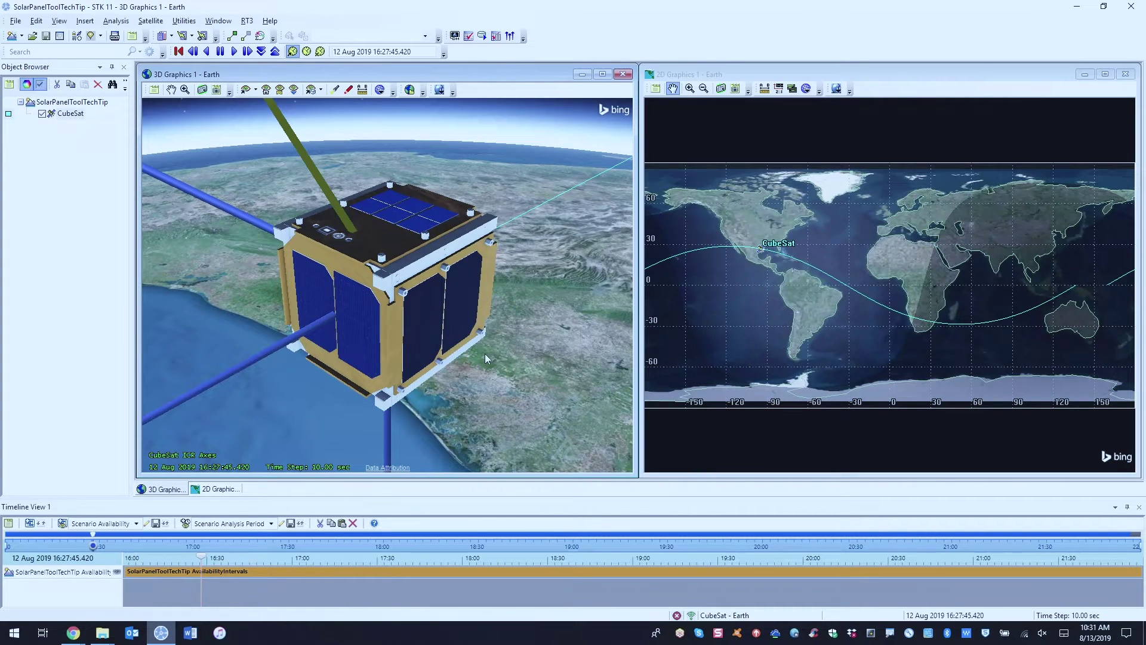
left_click_drag(477, 353, 458, 394)
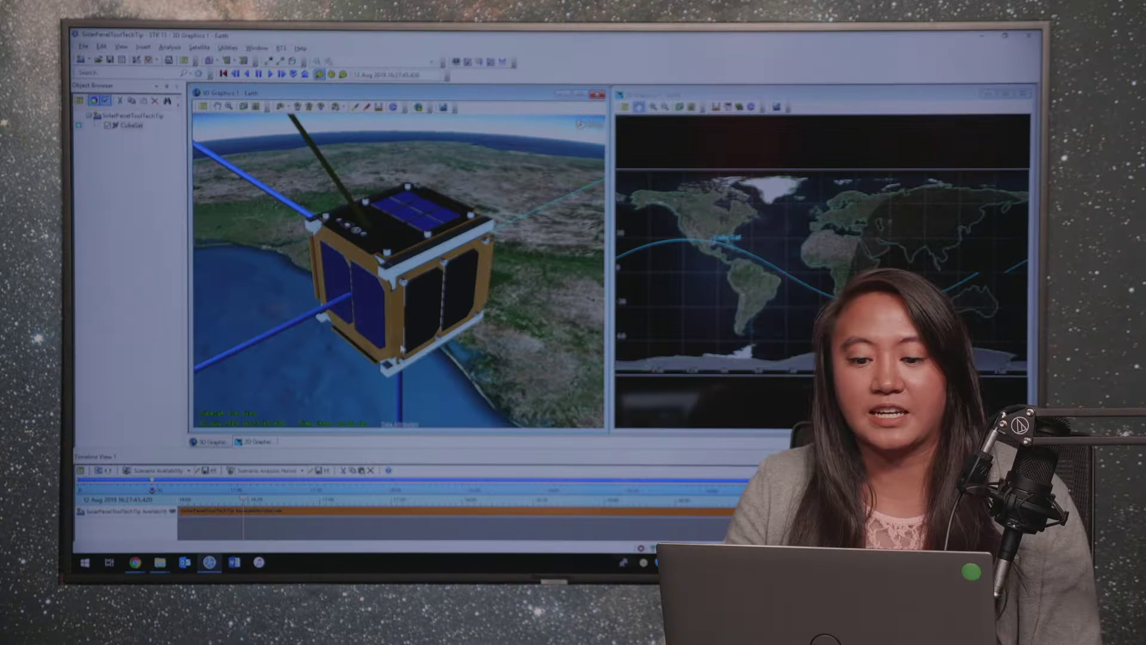
left_click_drag(380, 332, 445, 261)
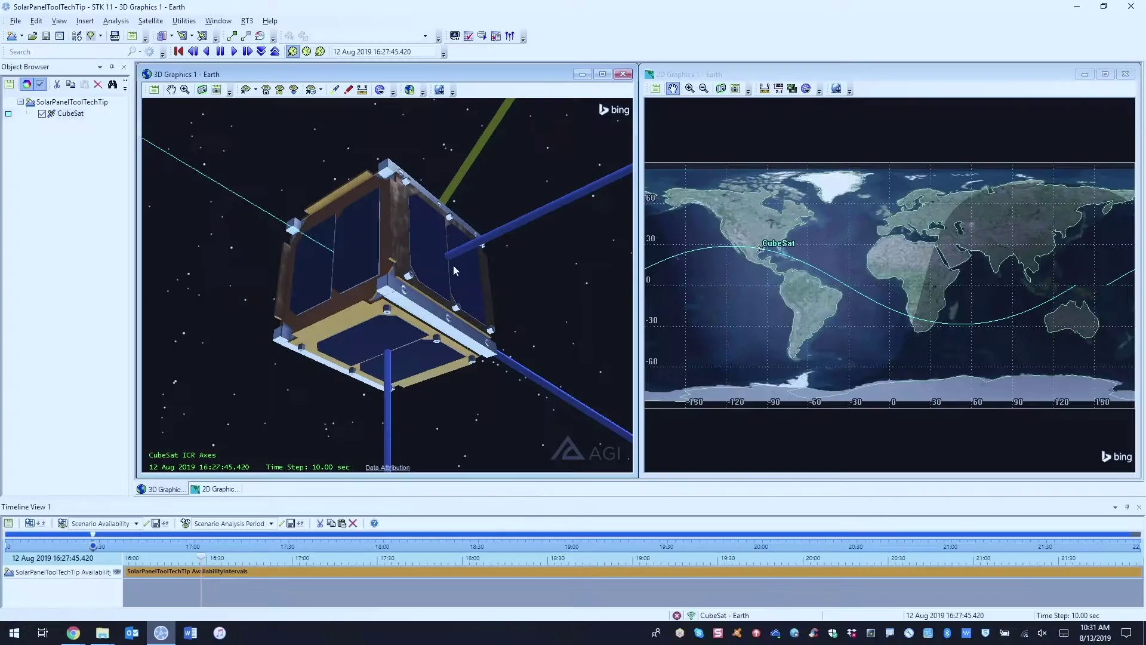
left_click_drag(453, 265, 317, 430)
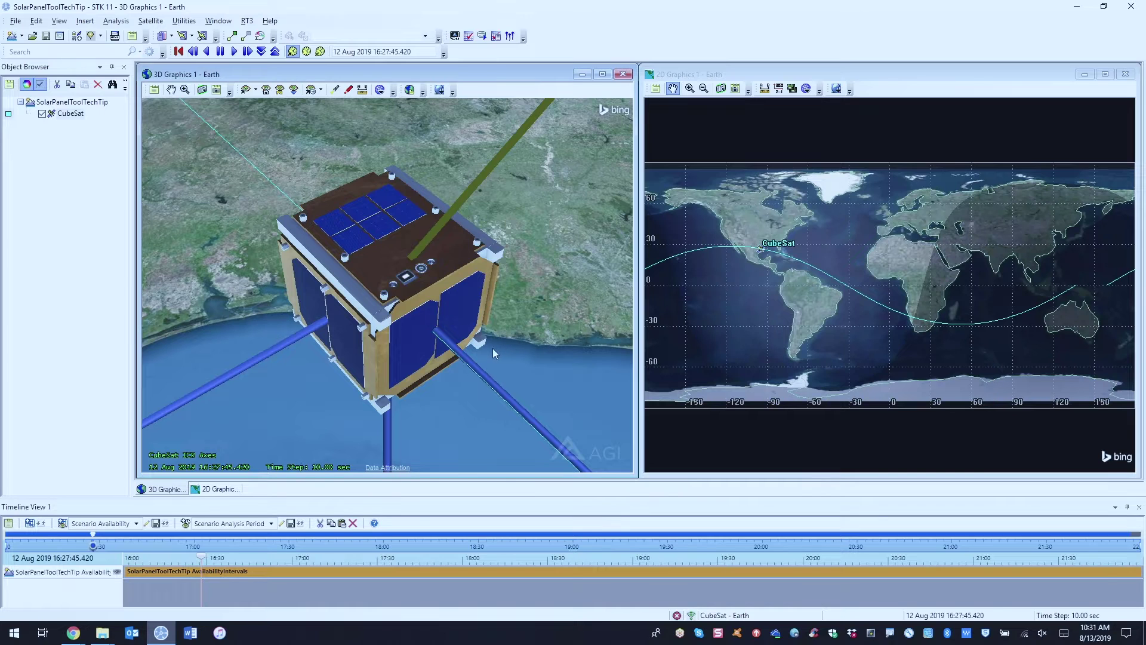
right_click_drag(492, 349, 485, 339)
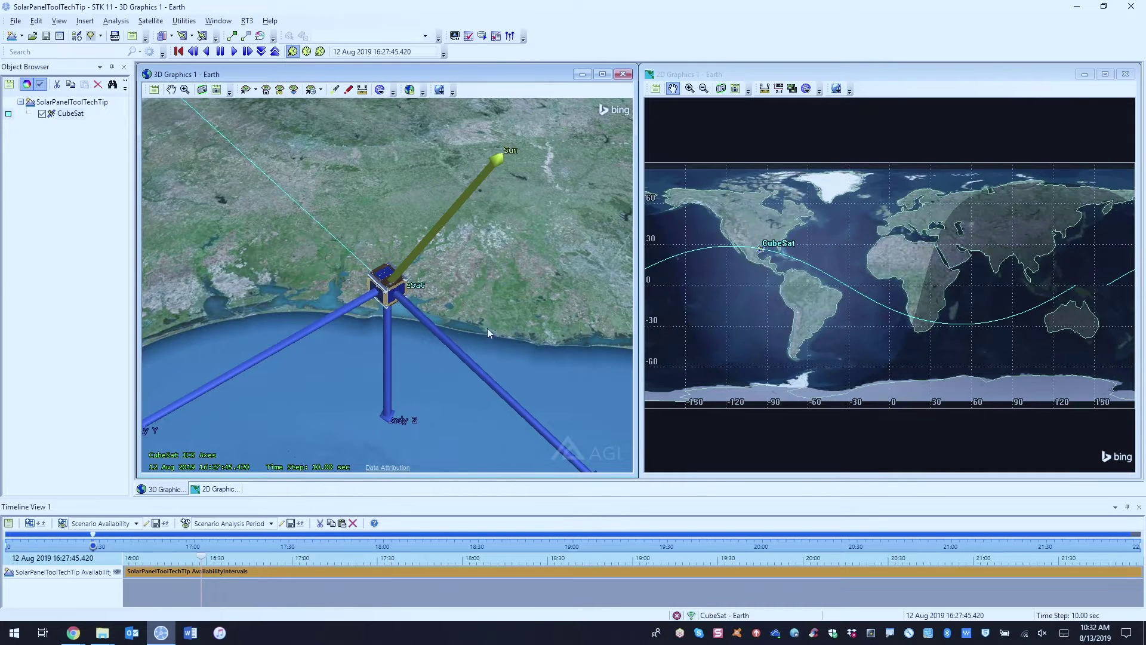
left_click_drag(487, 330, 340, 329)
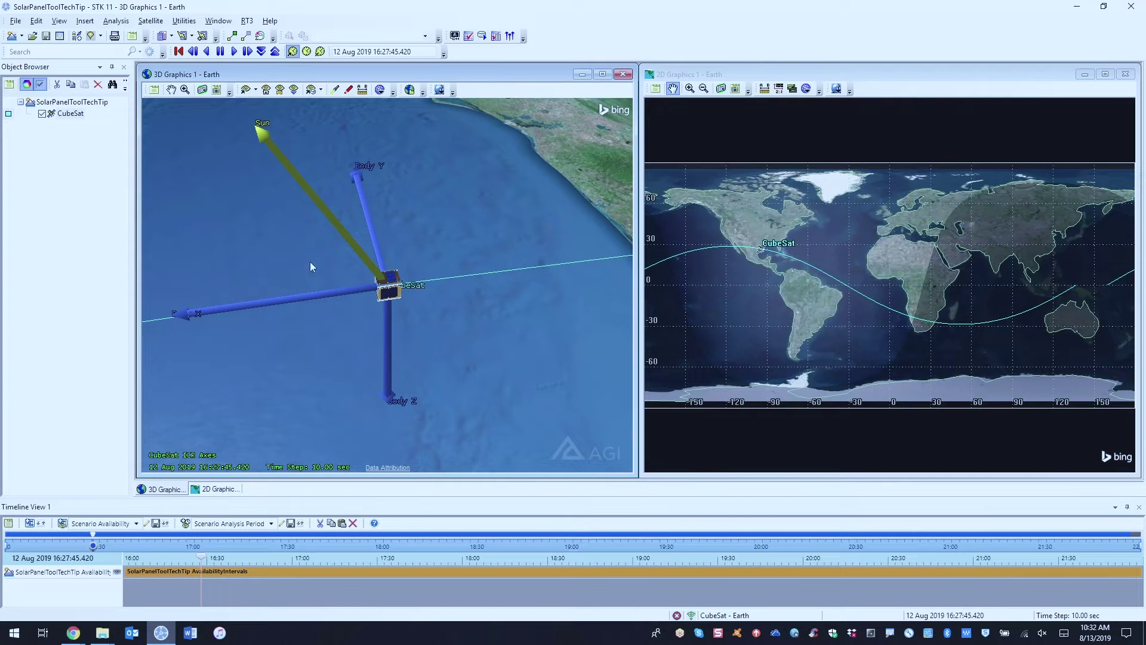
left_click_drag(418, 305, 332, 135)
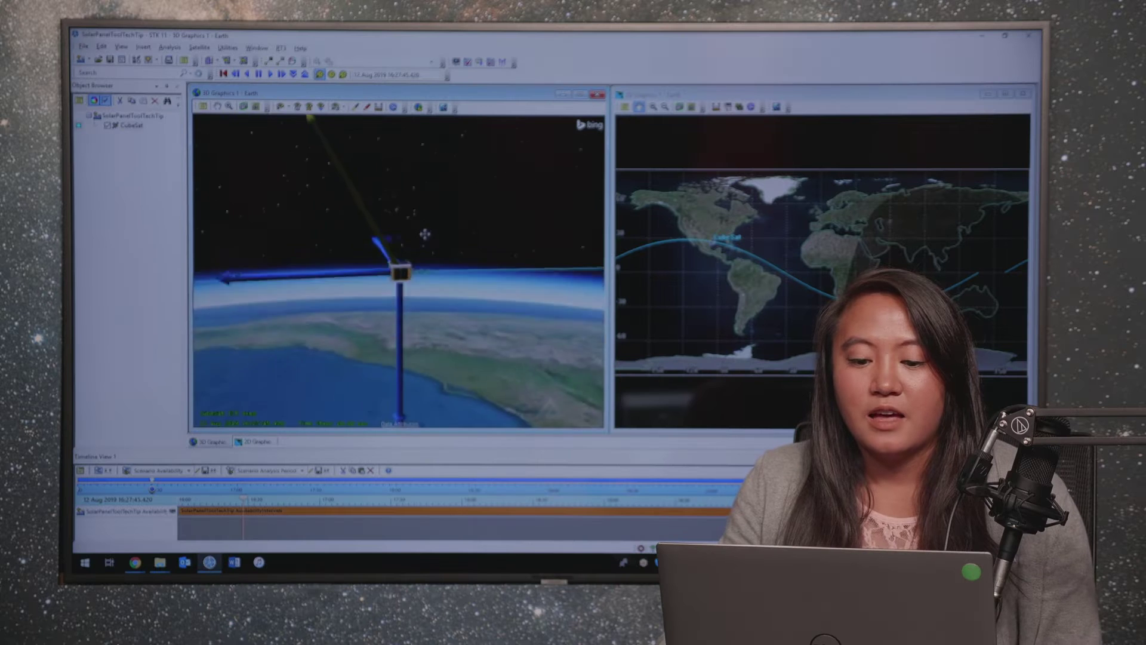
left_click_drag(460, 285, 465, 292)
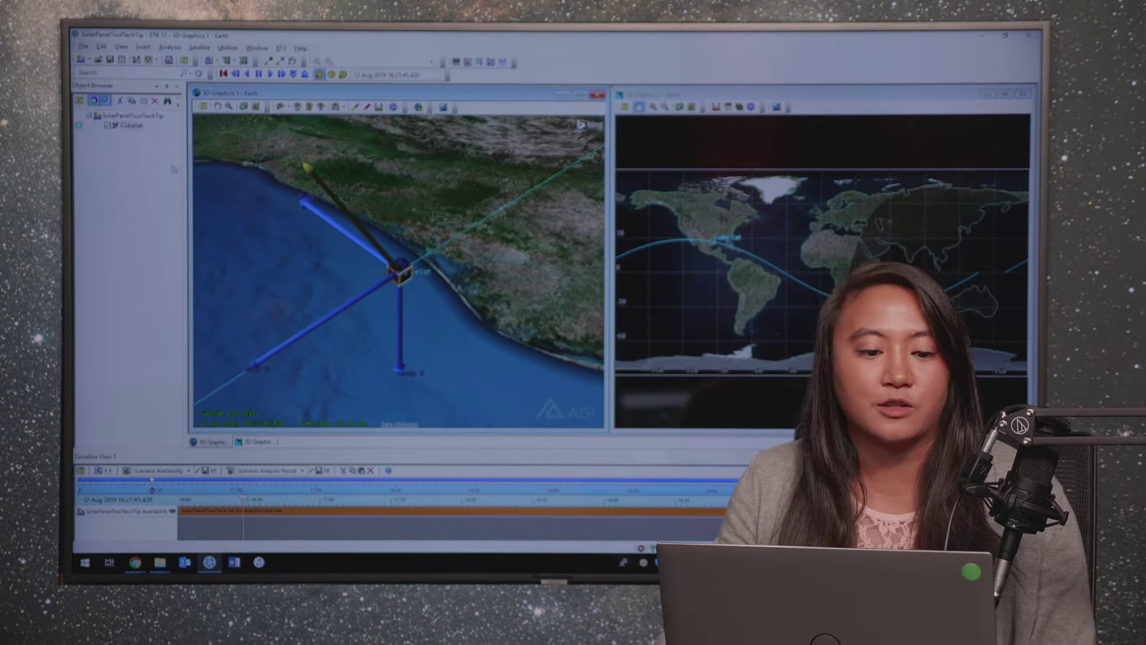
right_click(130, 125)
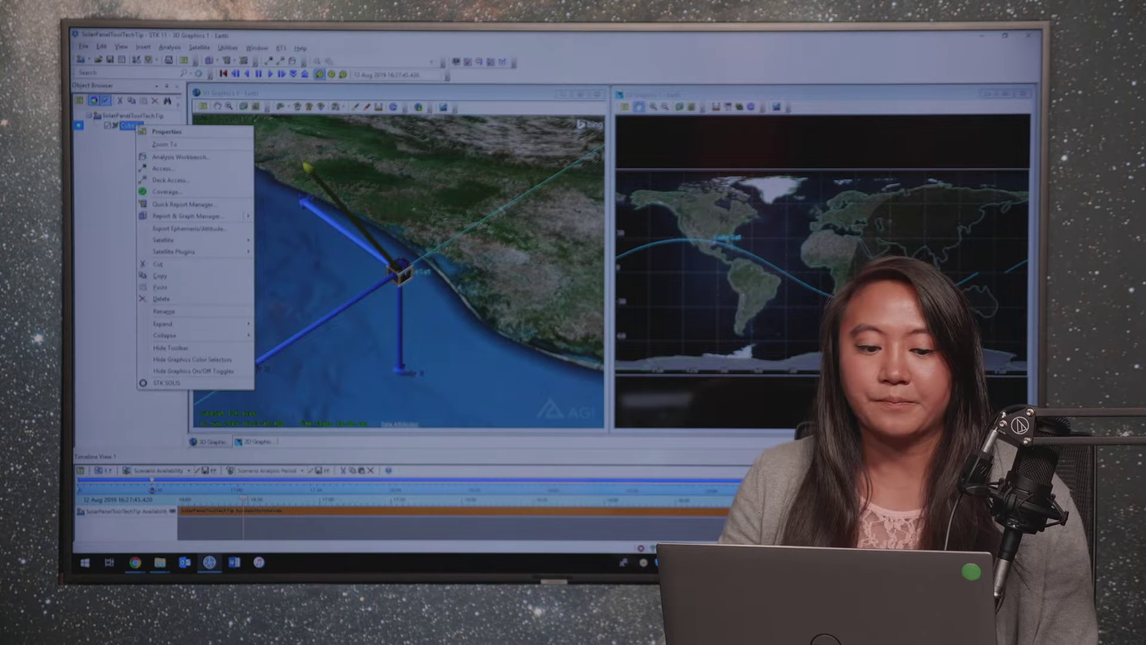
Launch the Satellite > Solar Panel tool for CubeSat and arrange its panel view beside the settings dialog
mouse_move(179, 242)
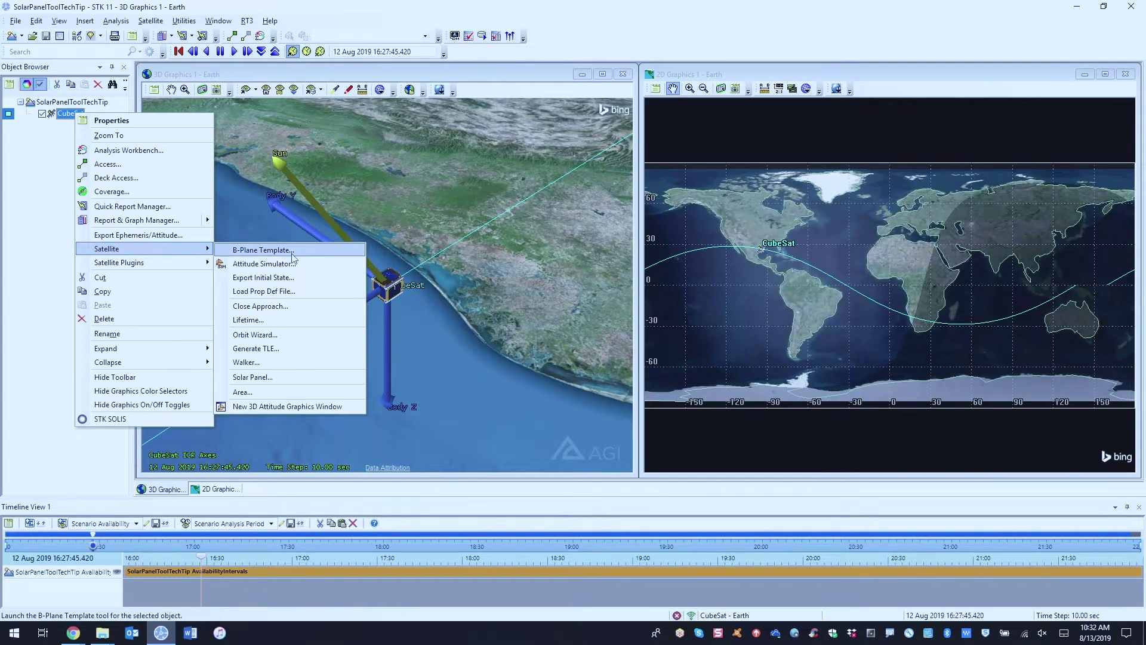
left_click(253, 378)
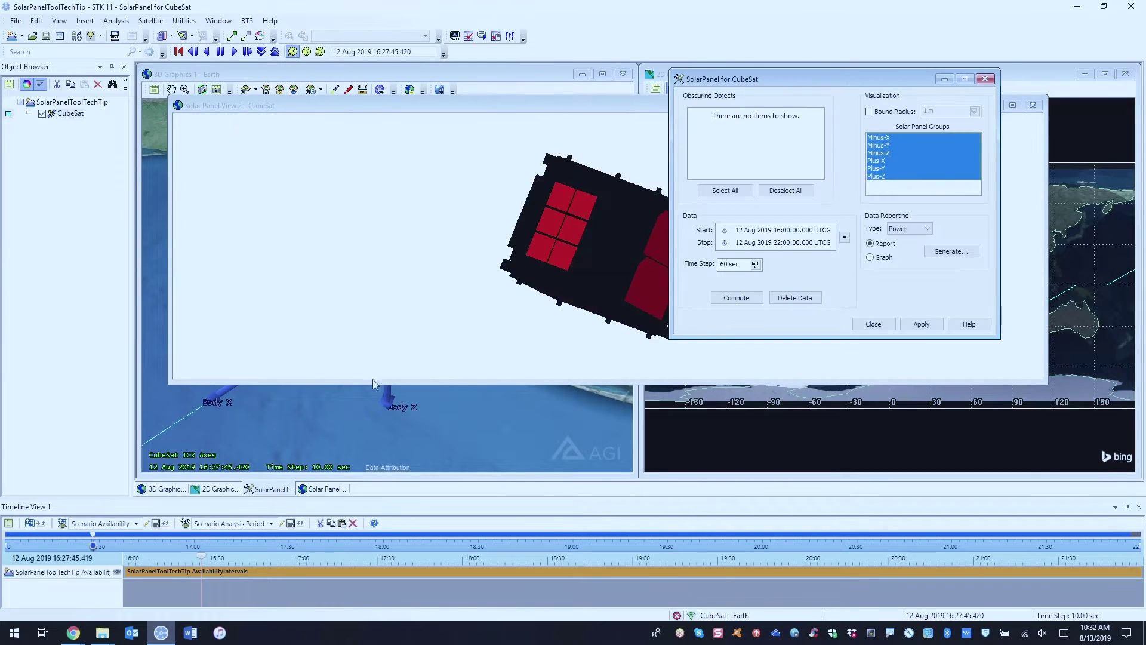
left_click_drag(851, 80, 357, 183)
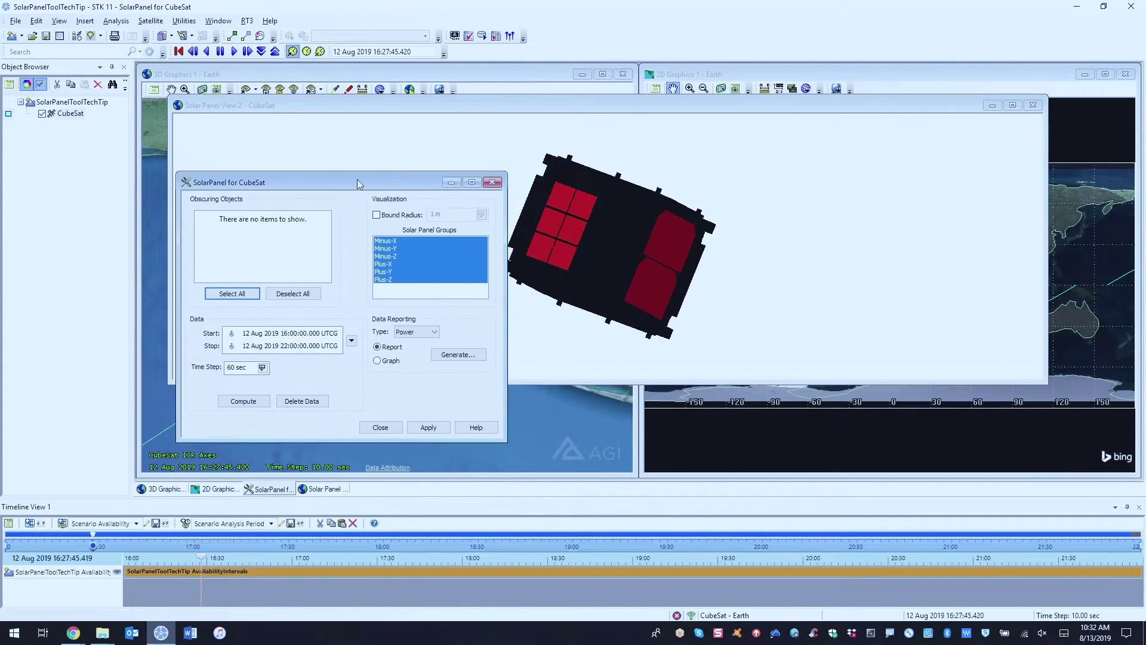
left_click(572, 107)
left_click_drag(572, 108, 591, 96)
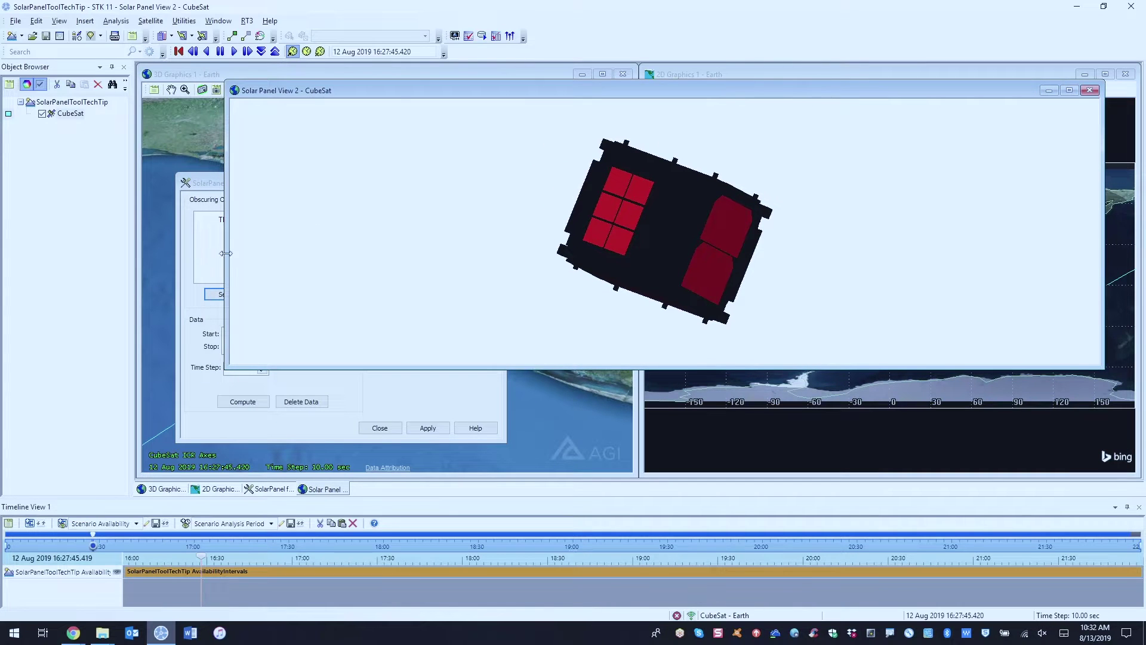
left_click_drag(226, 253, 653, 234)
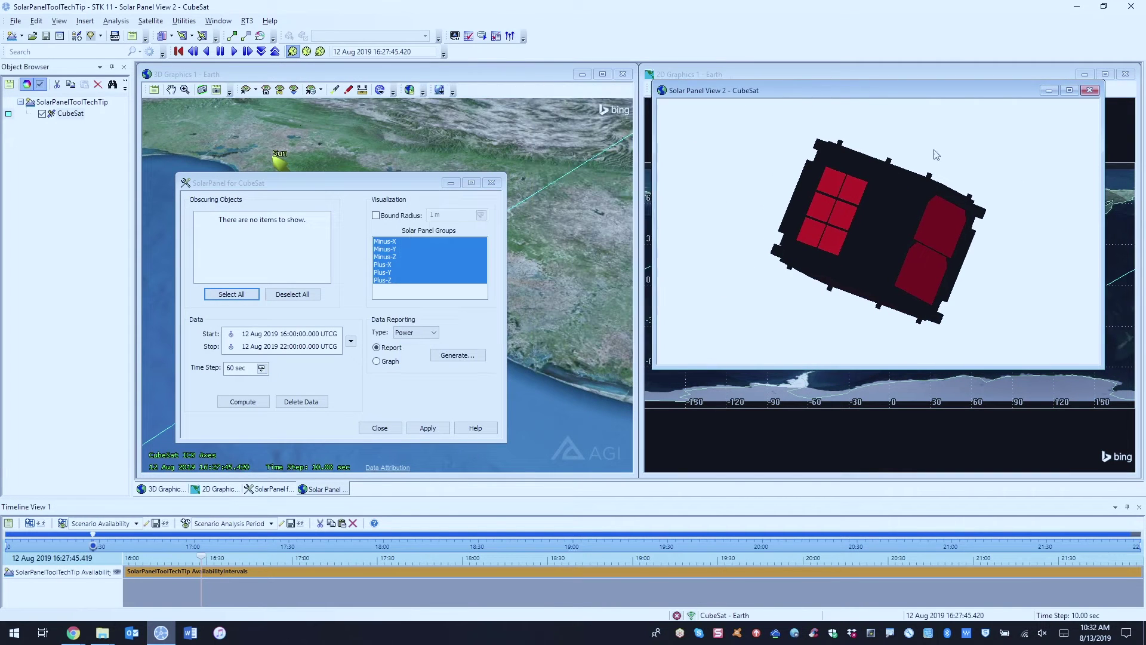
left_click_drag(371, 187, 559, 357)
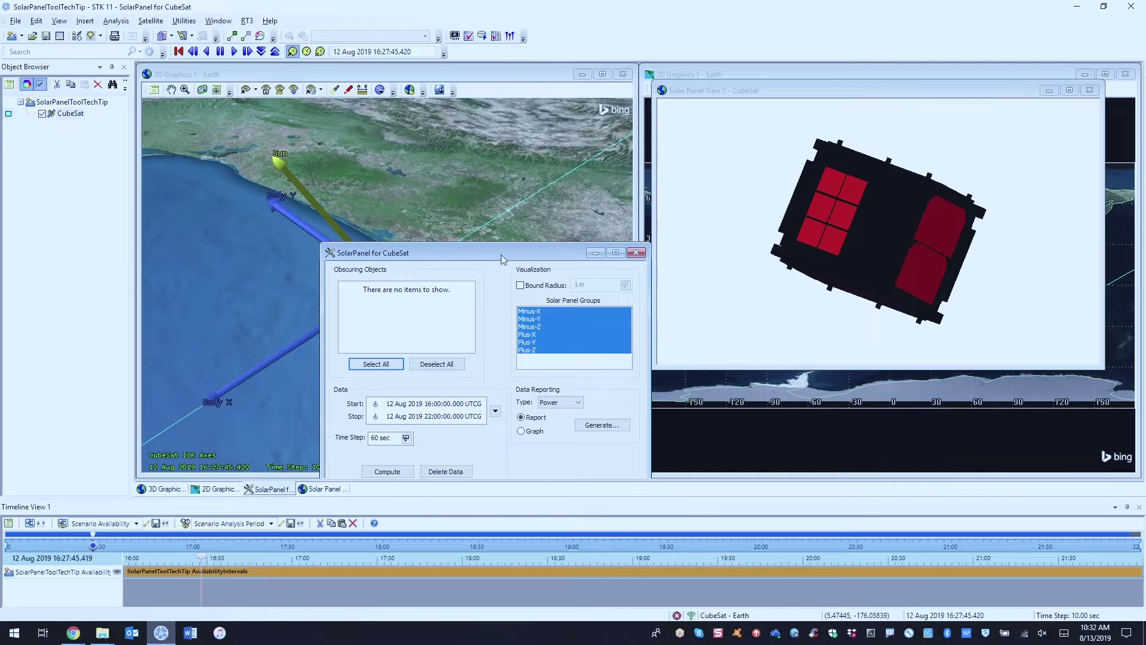
left_click_drag(501, 254, 553, 178)
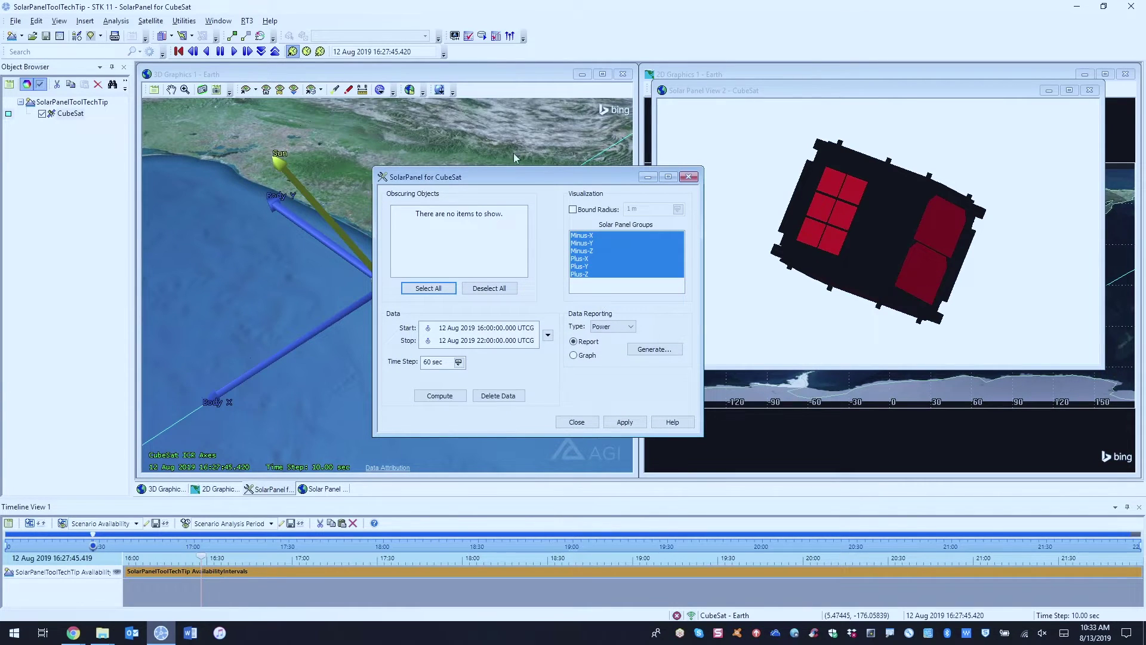
Compute solar panel power for 12 Aug 2019 16:00–22:00 at 60 sec steps
left_click_drag(554, 172, 505, 127)
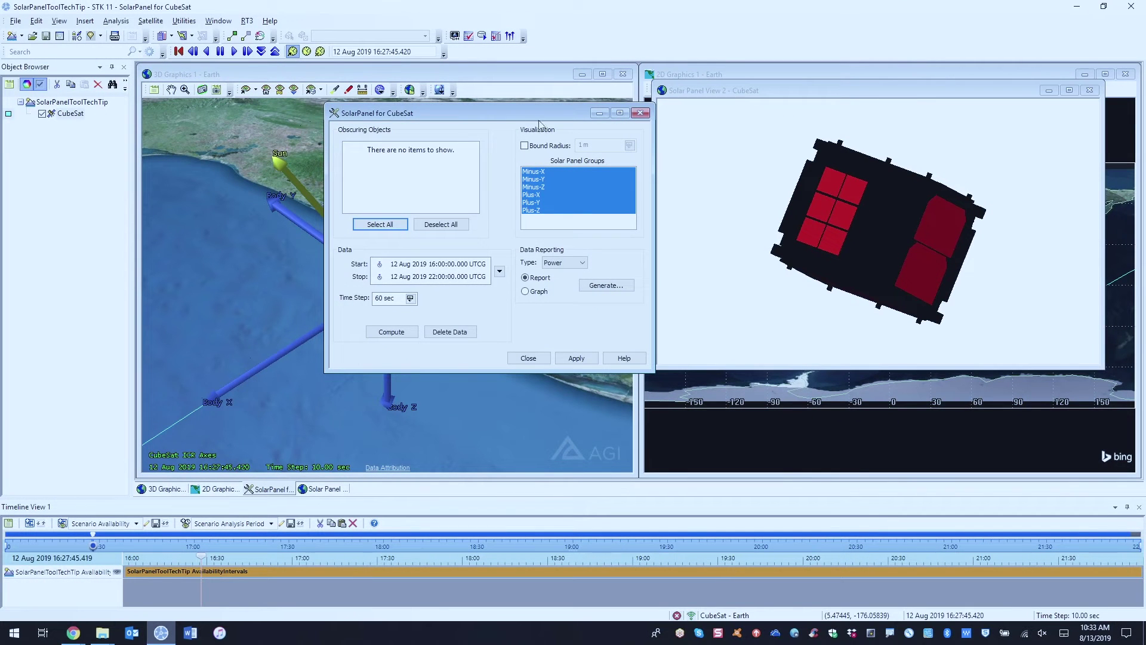
left_click_drag(531, 112, 754, 246)
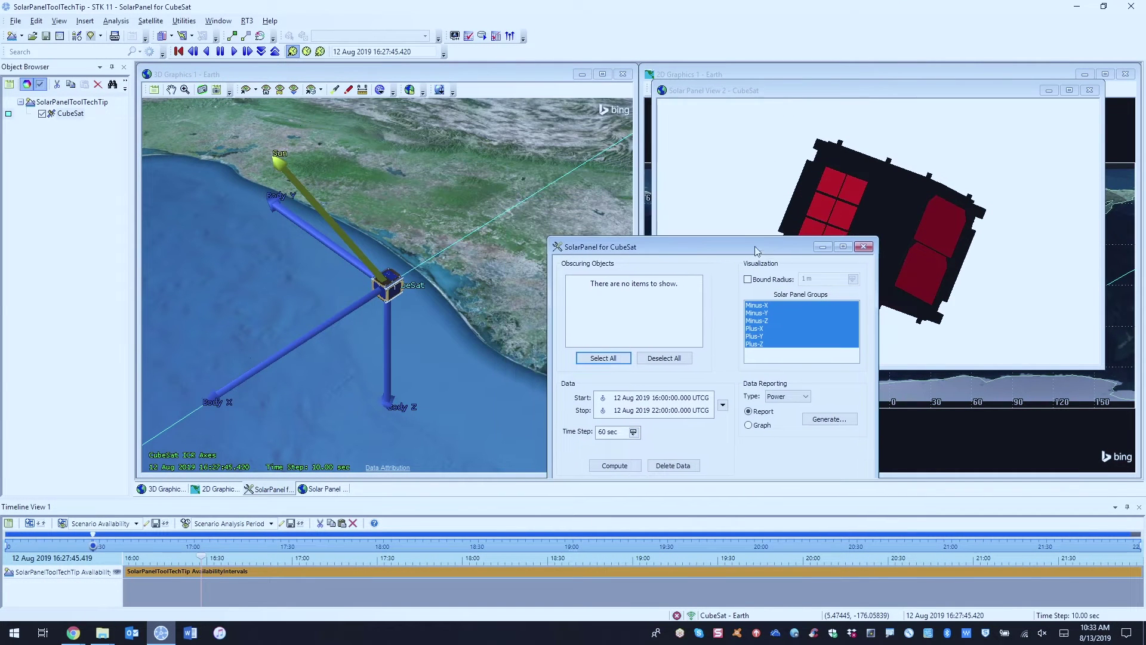
left_click(627, 466)
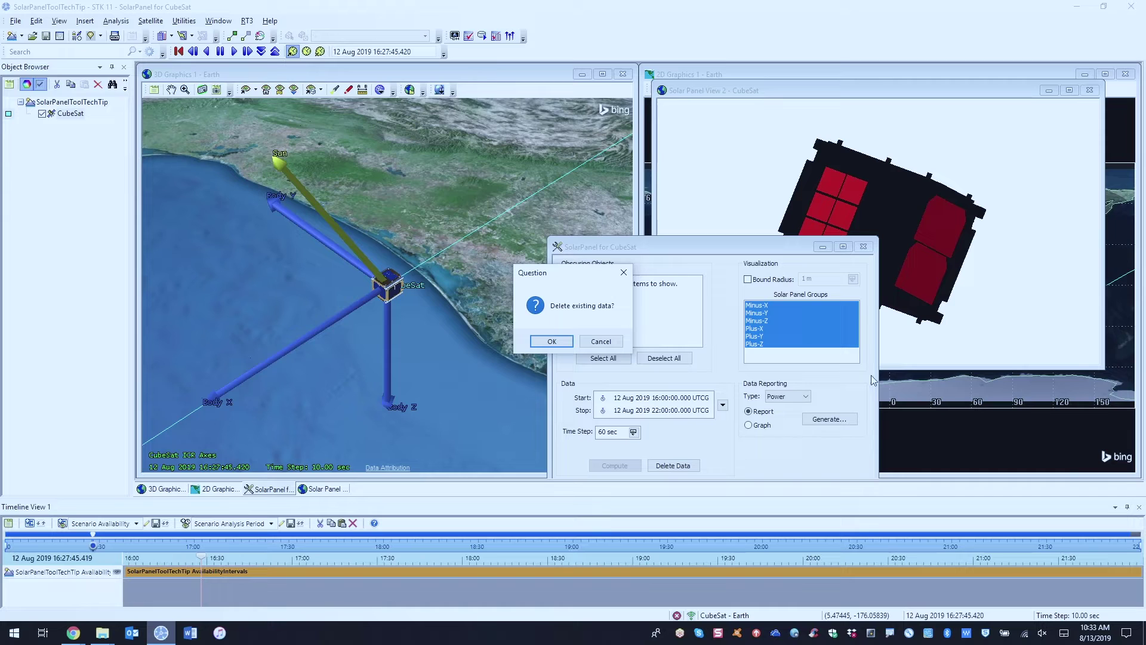
Confirm deleting old data, reset the scenario time, and generate the per-face Power graph
left_click(552, 342)
left_click_drag(782, 246, 829, 369)
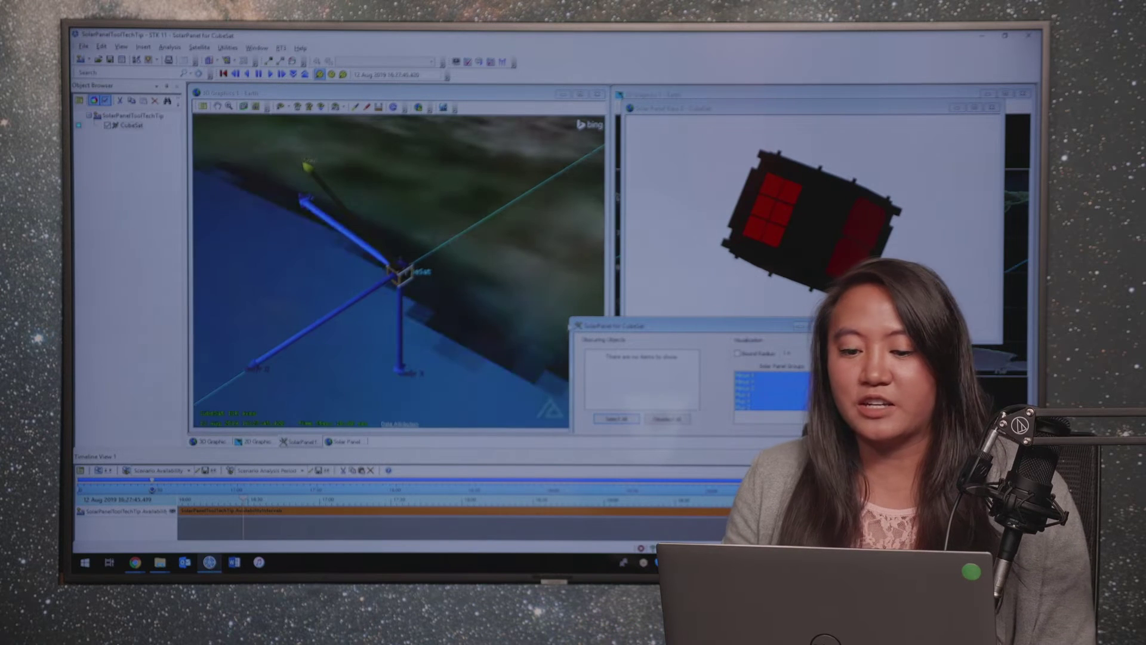
left_click(243, 513)
left_click_drag(727, 332, 476, 127)
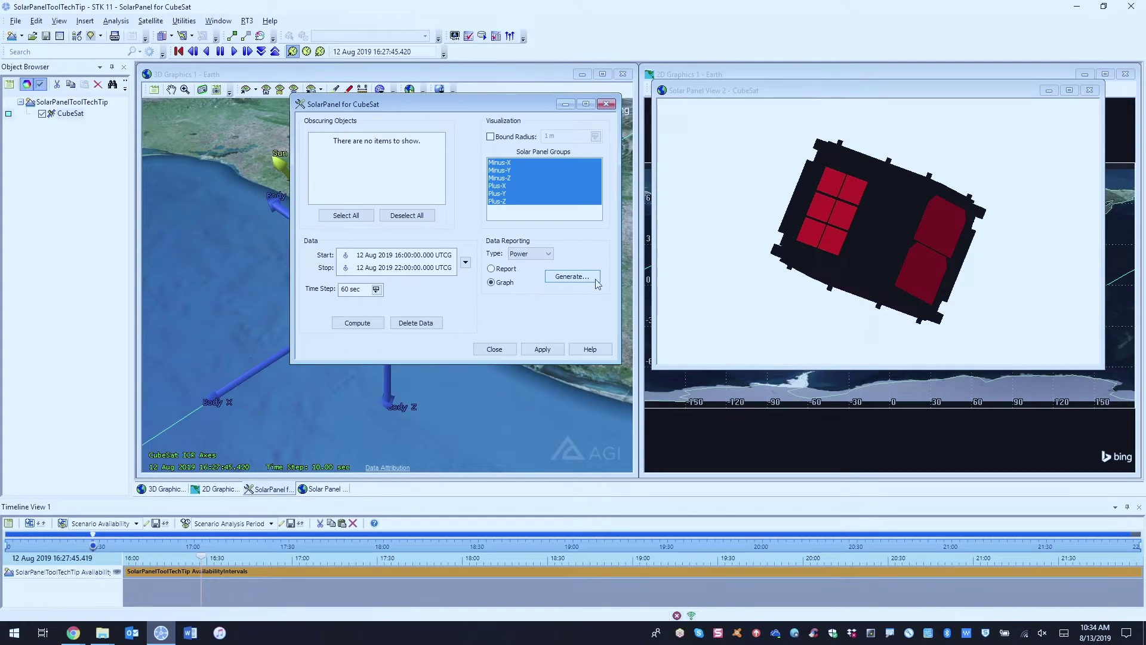
left_click(595, 277)
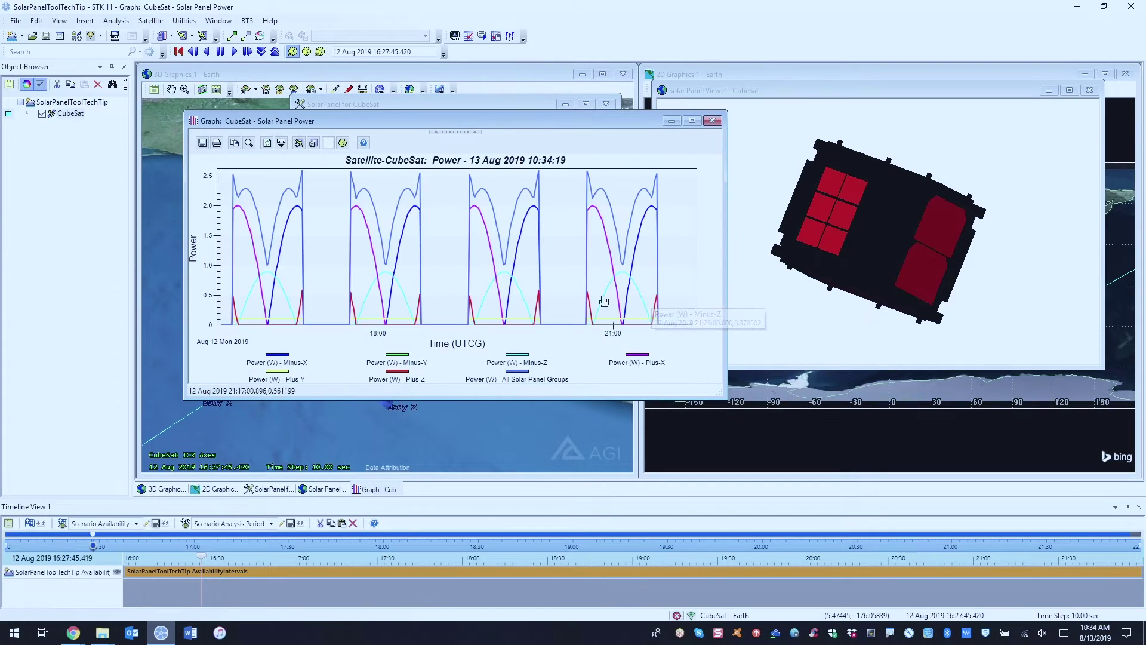
Place the solar panel power graph in the right pane beside the 3D CubeSat view
left_click_drag(478, 128, 875, 116)
left_click(427, 66)
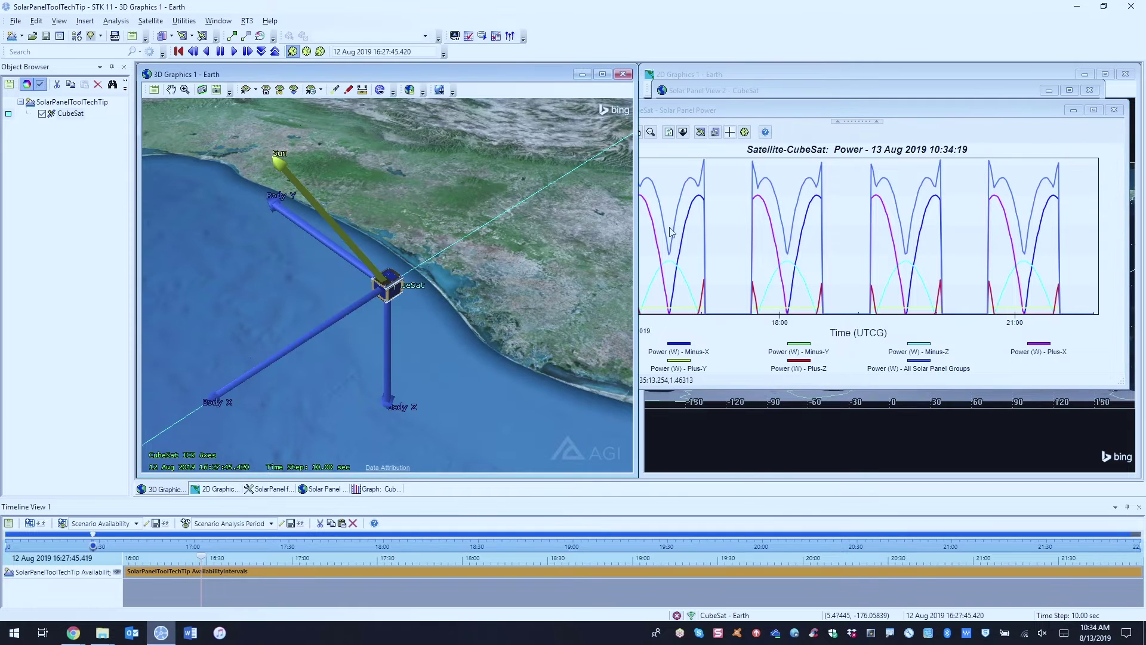
left_click(719, 334)
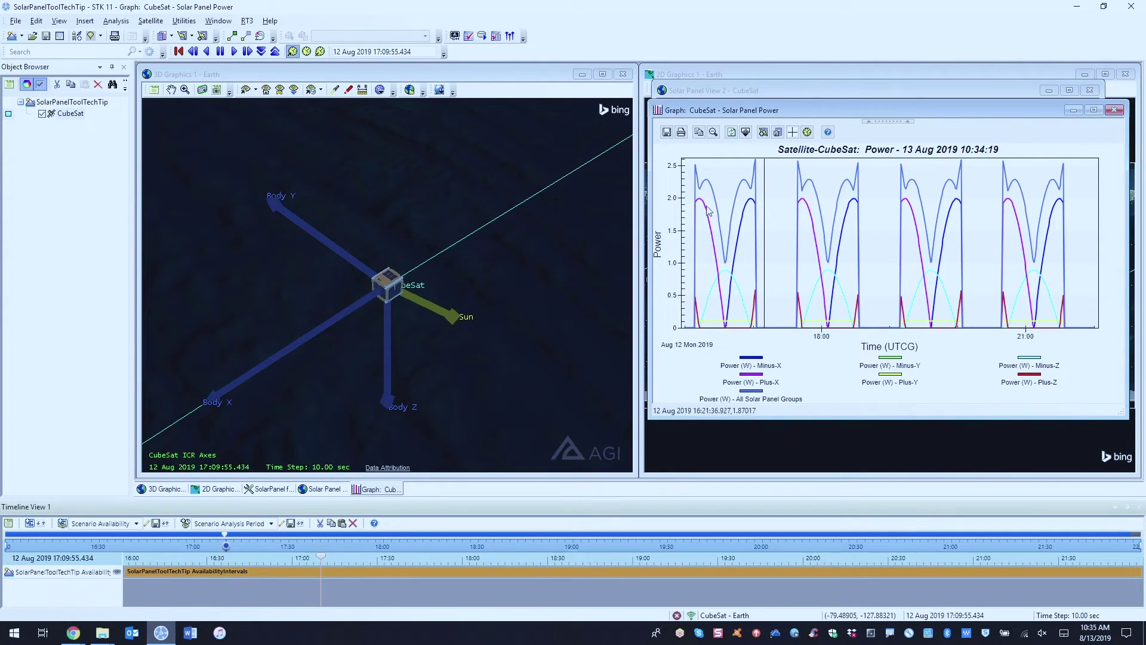
mouse_move(699, 202)
Set the animation time from the graph to the Plus-X power peak at 16:13
right_click(701, 204)
left_click(743, 236)
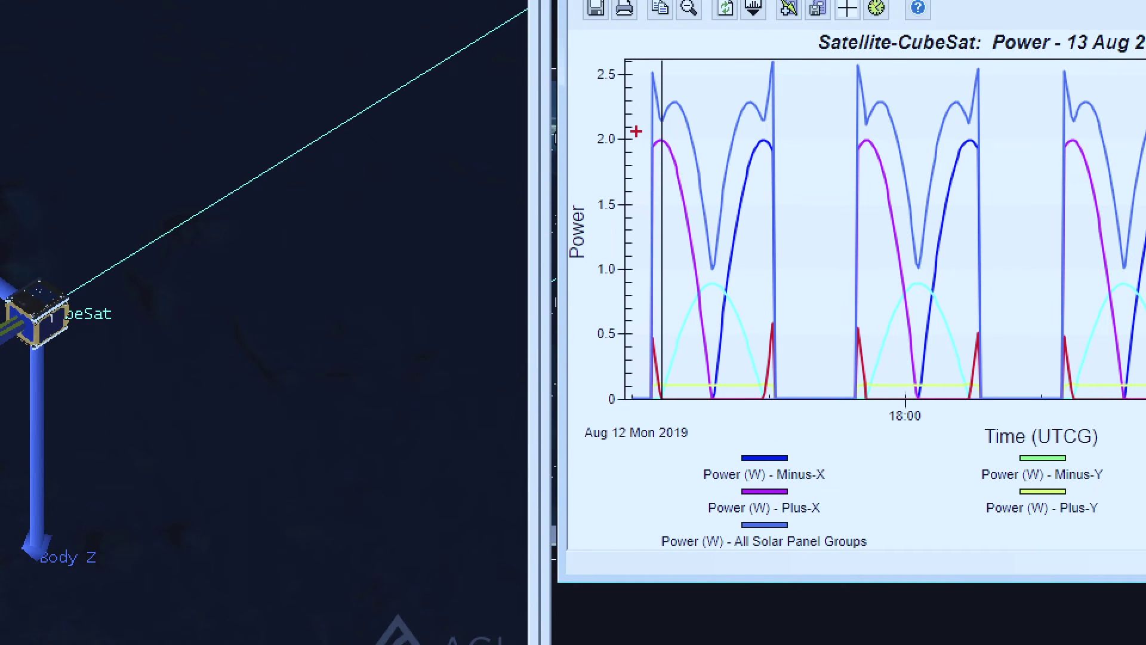
left_click_drag(637, 131, 687, 236)
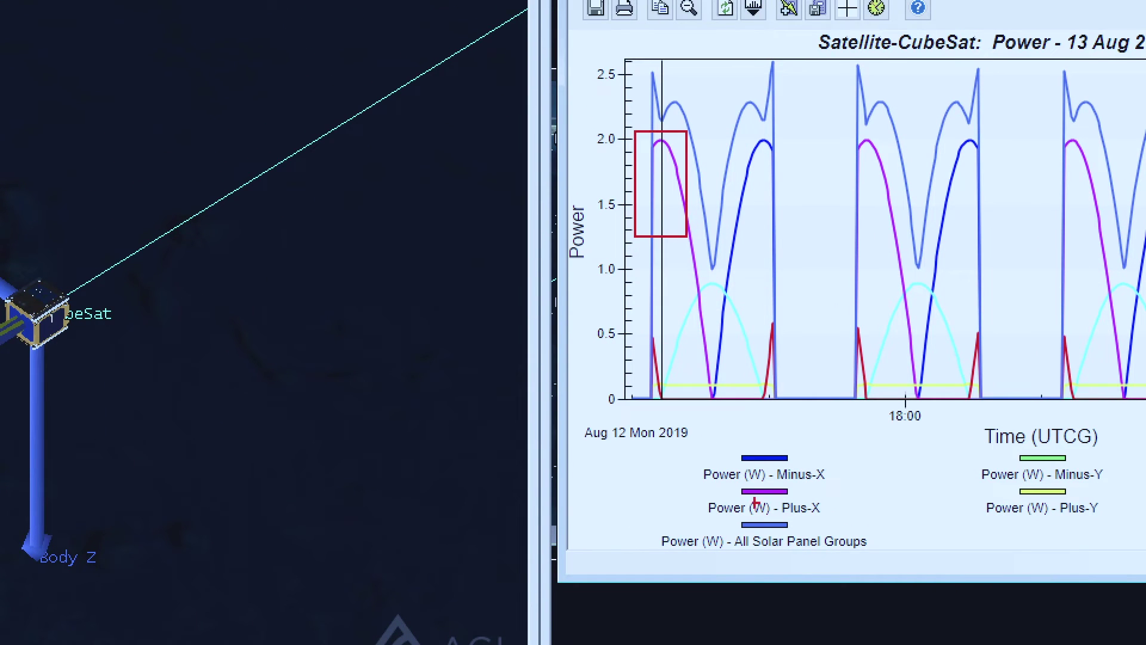
left_click_drag(690, 481, 834, 519)
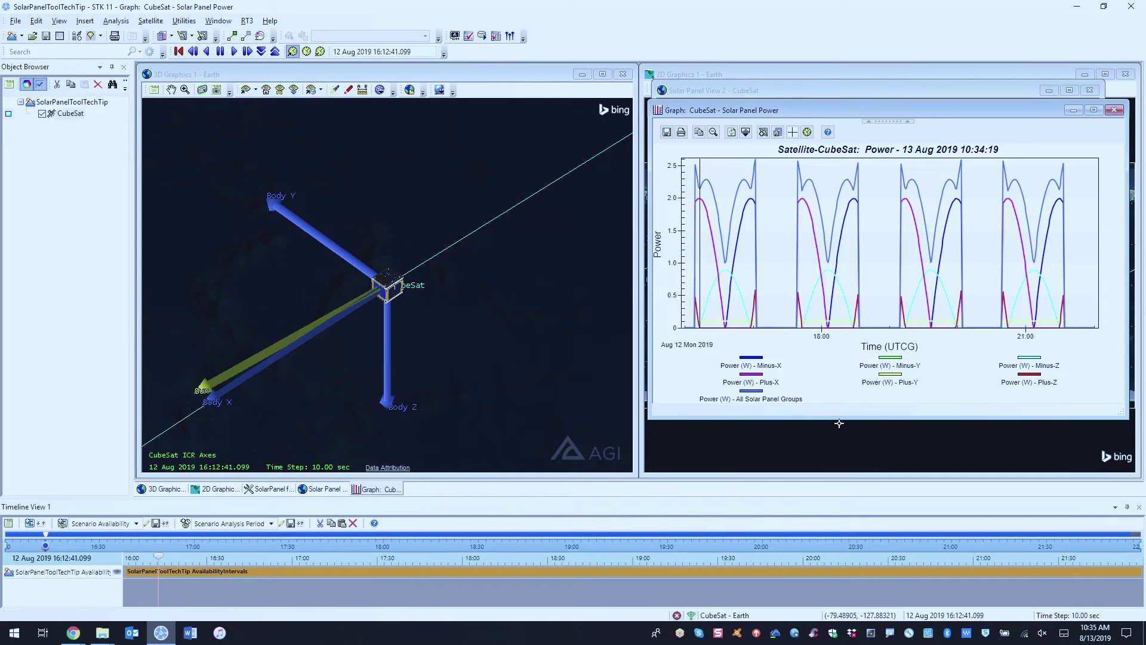
mouse_move(669, 149)
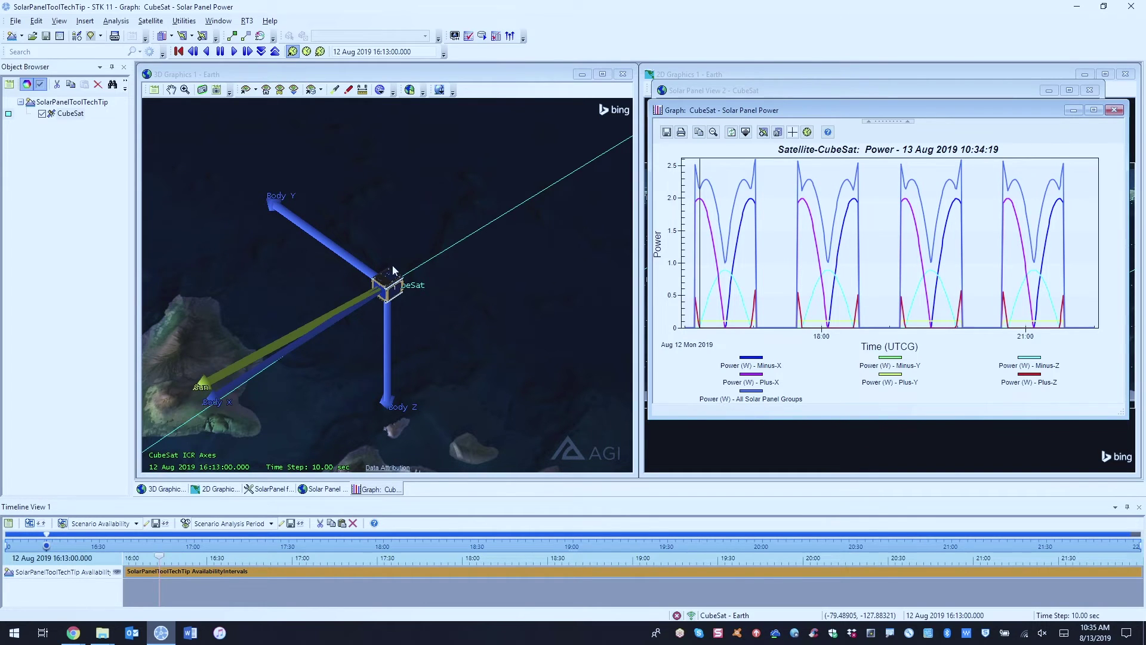
Orbit and zoom in close on CubeSat with Earth's horizon and stars behind
left_click_drag(392, 265, 485, 262)
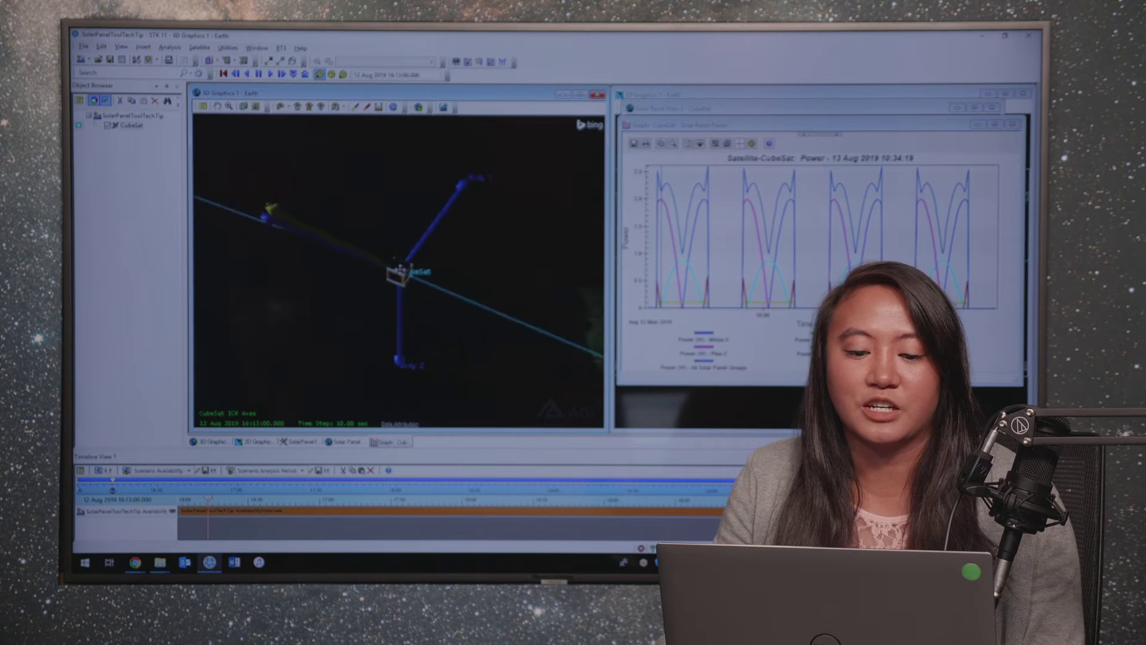
left_click_drag(370, 248, 370, 215)
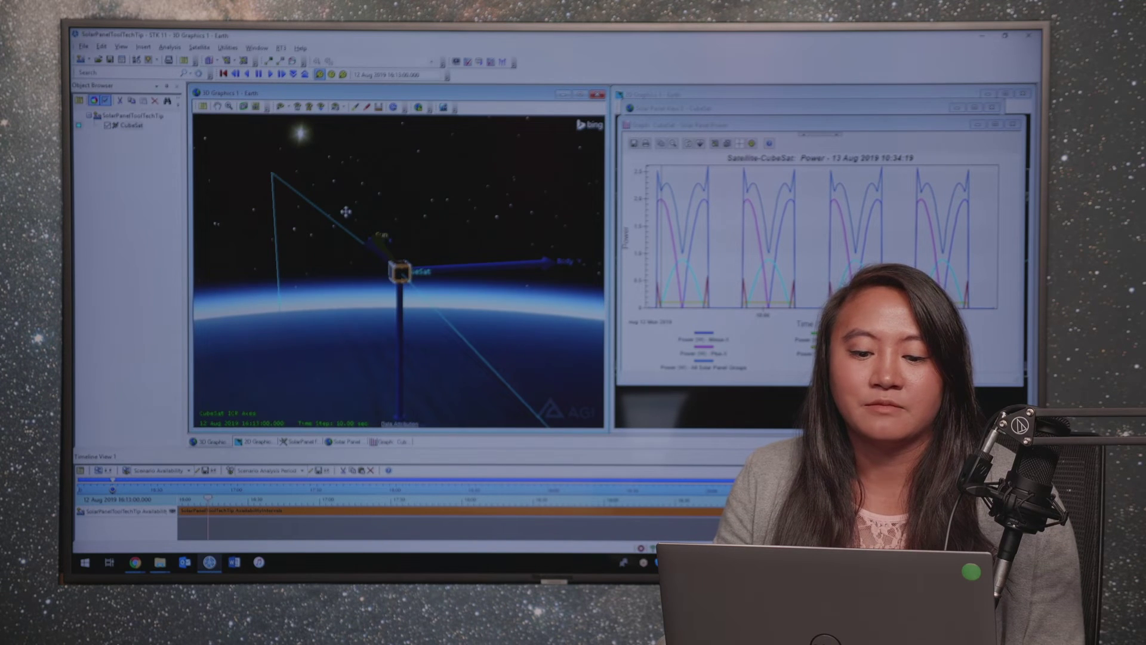
scroll(337, 169, "up", 3)
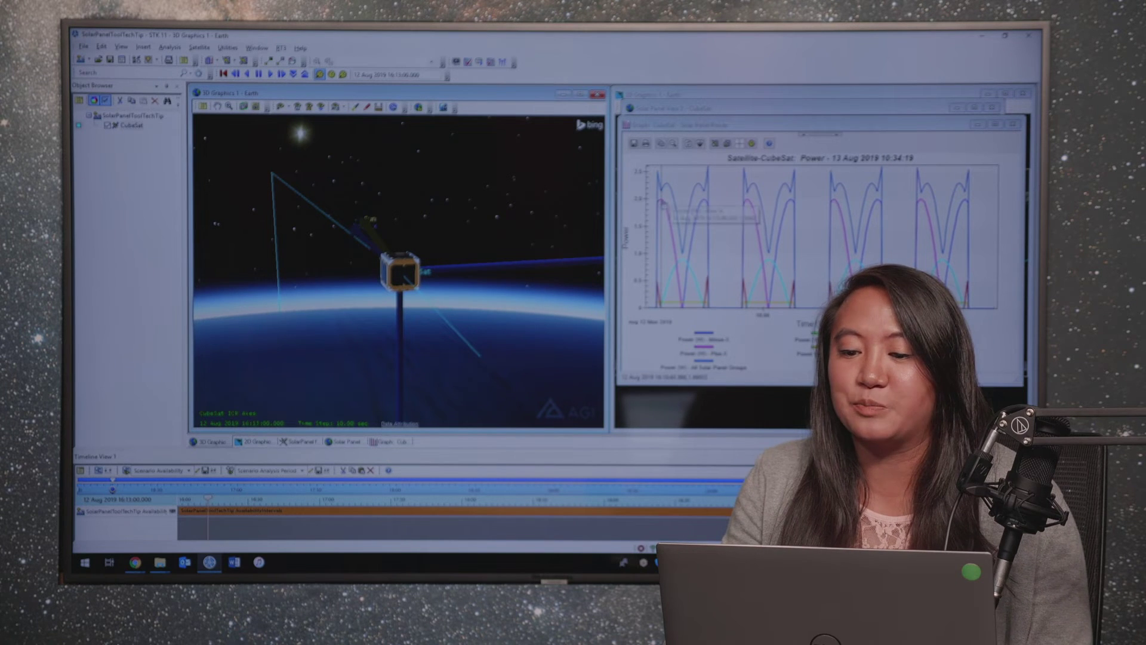
left_click_drag(414, 267, 439, 260)
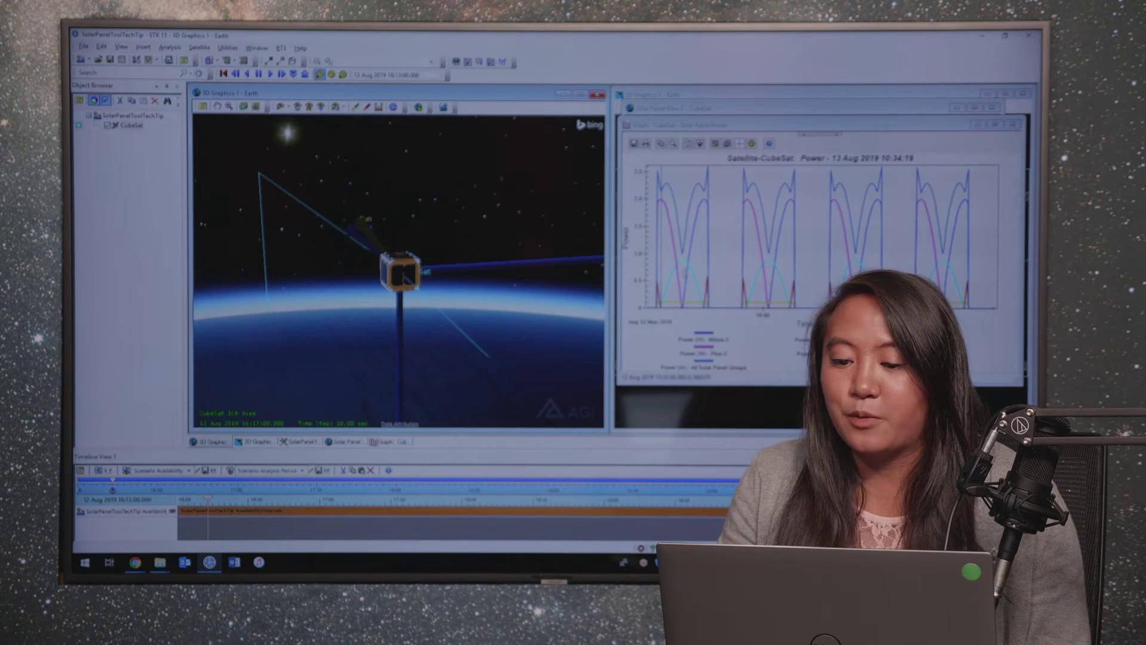
Set the animation time from the graph to 16:34:00, near the Minus-Z power peak
mouse_move(687, 266)
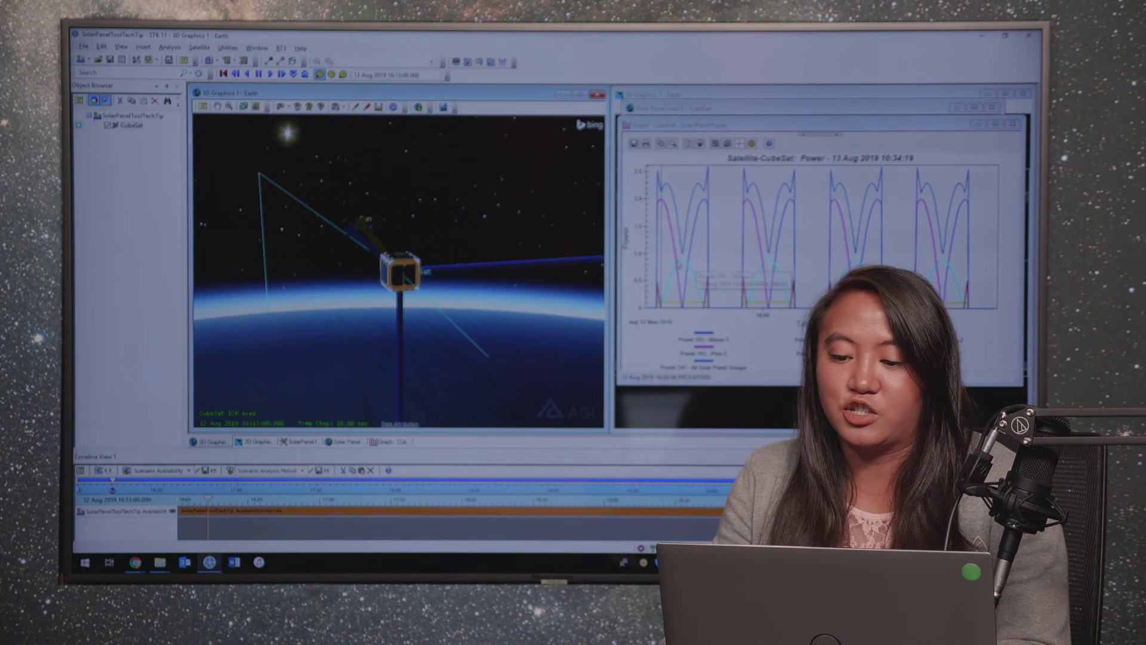
right_click(727, 274)
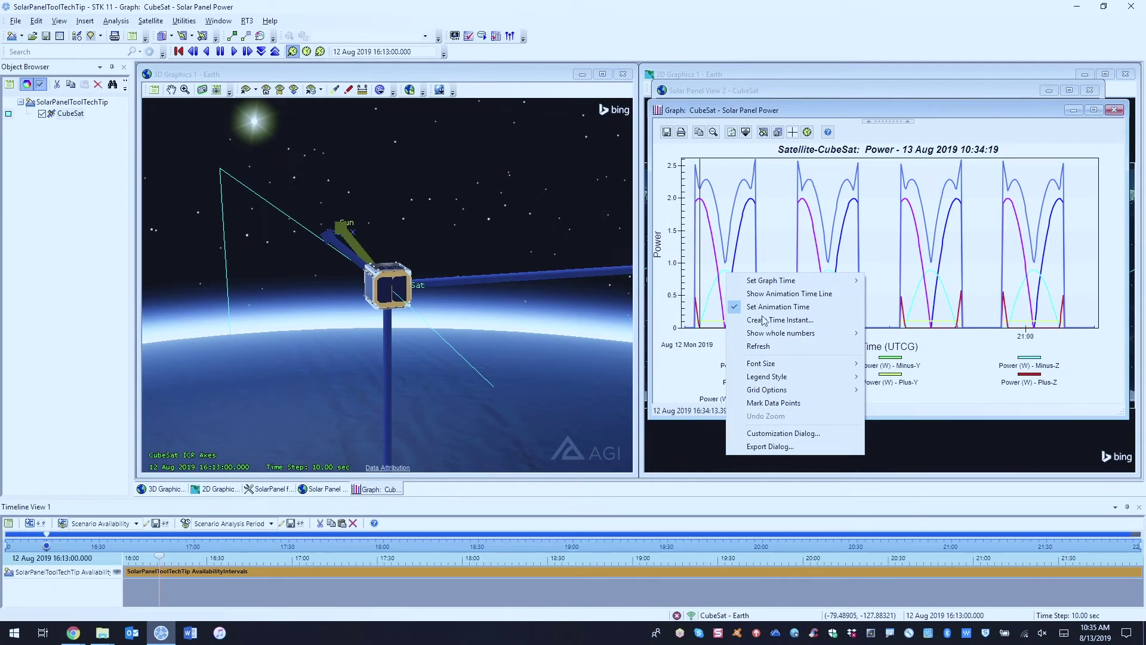
left_click(769, 308)
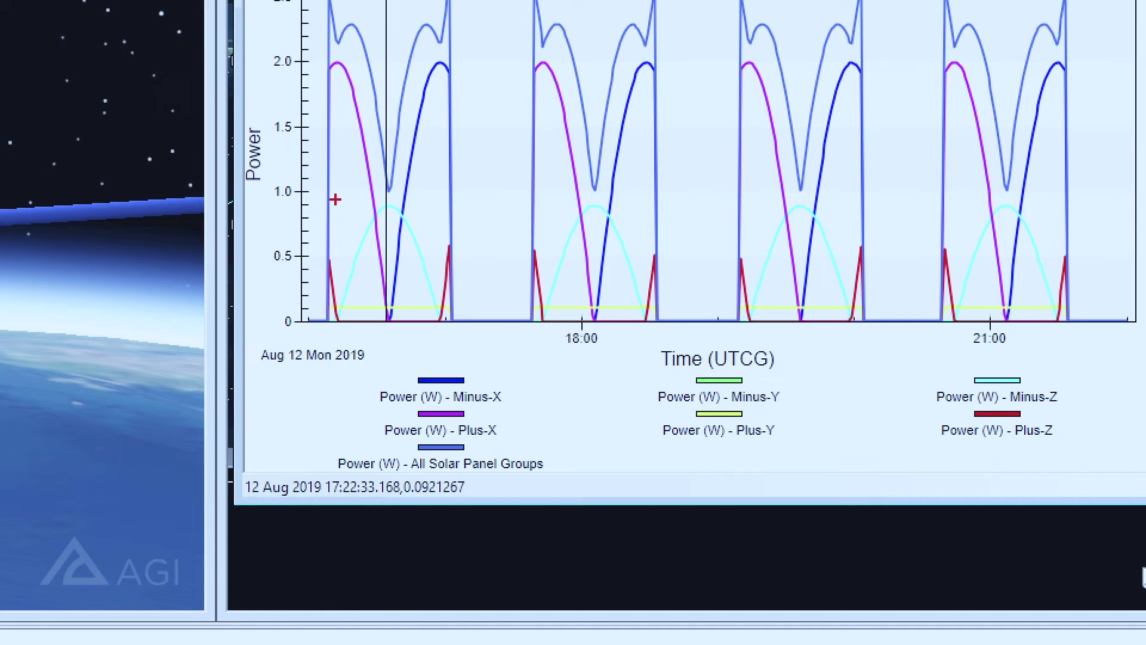
left_click_drag(334, 199, 448, 321)
left_click_drag(922, 361, 1067, 408)
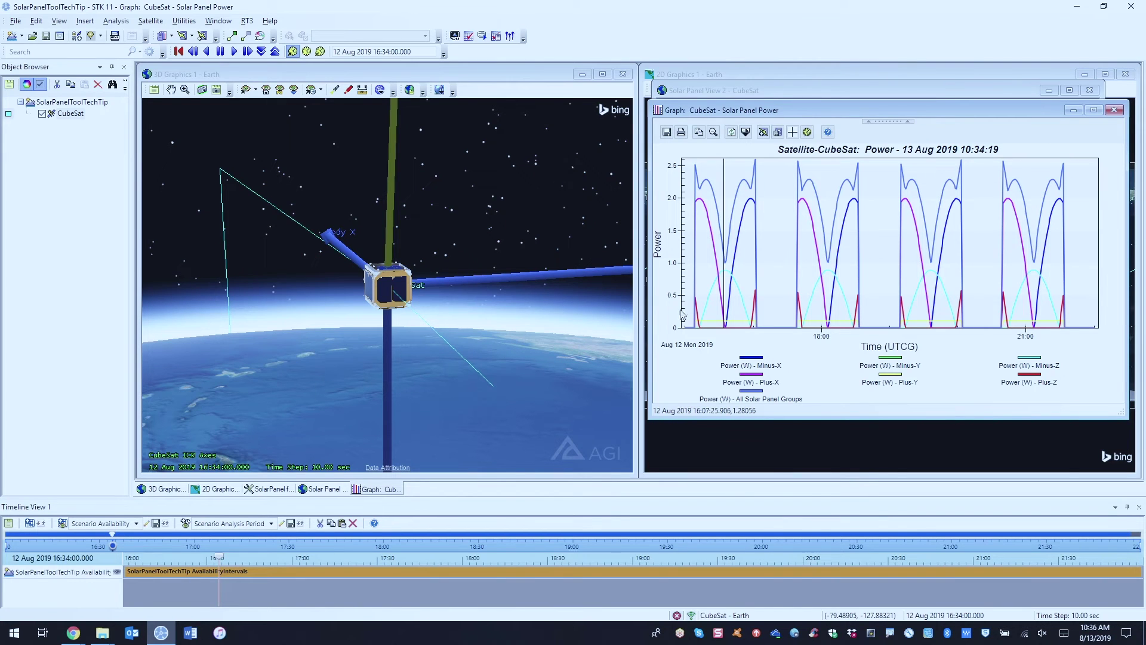
Orbit and zoom the 3D view to look down at CubeSat above Earth
left_click_drag(412, 287, 406, 253)
right_click_drag(406, 254, 404, 244)
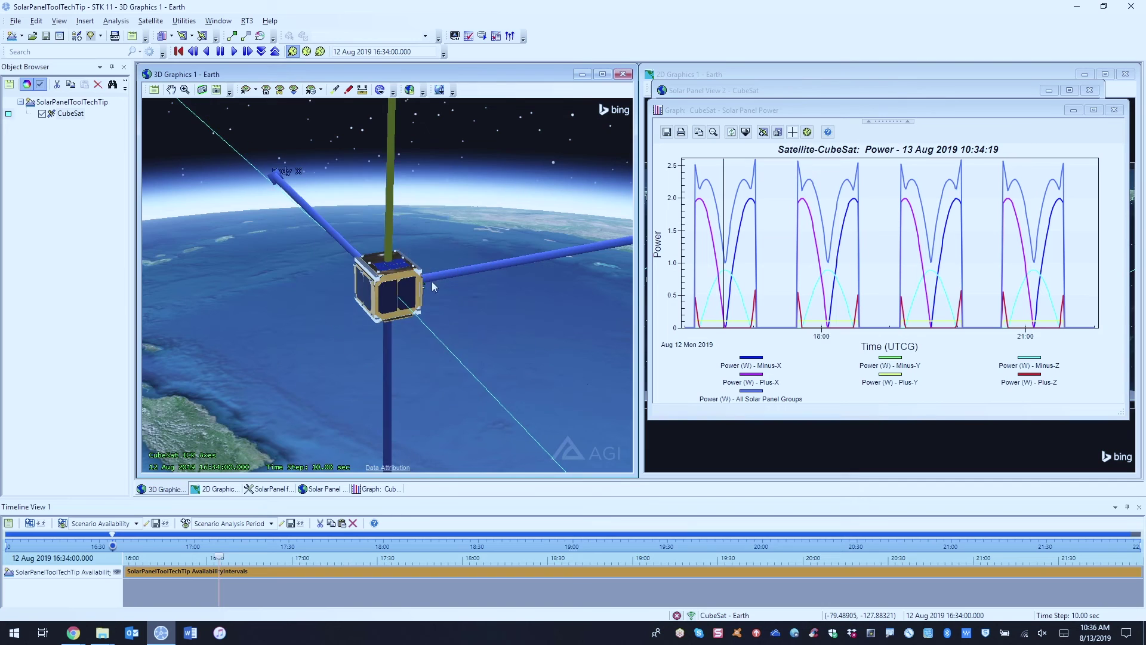
mouse_move(434, 287)
left_mouse_down()
mouse_move(435, 248)
mouse_move(436, 283)
mouse_move(435, 269)
left_mouse_up()
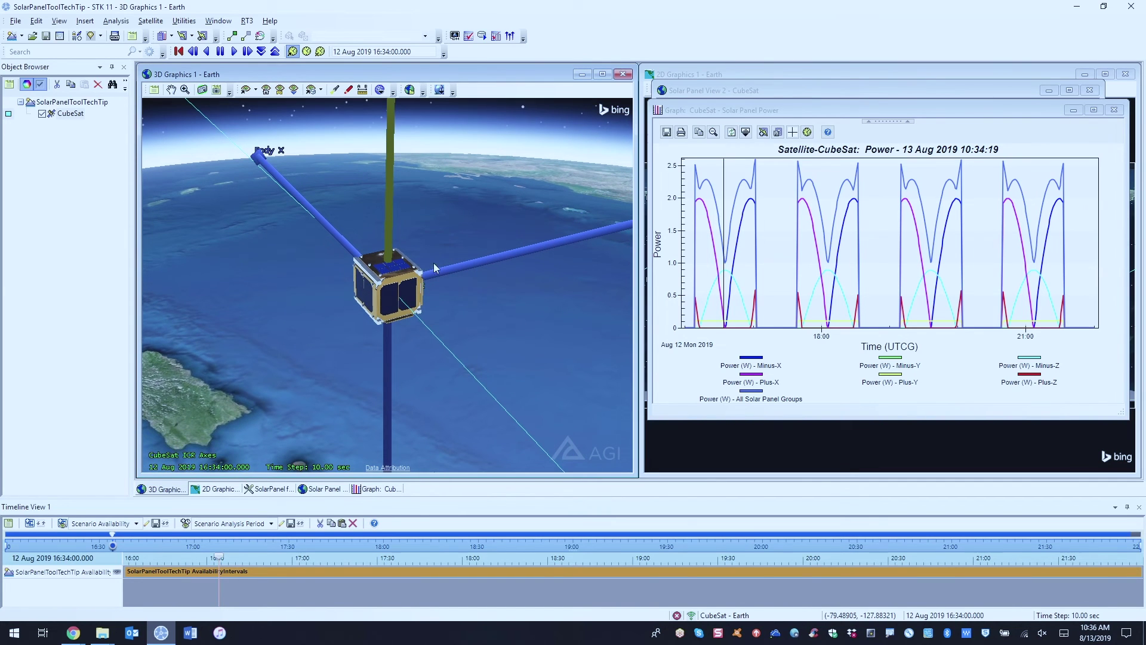
scroll(433, 264, "up", 2)
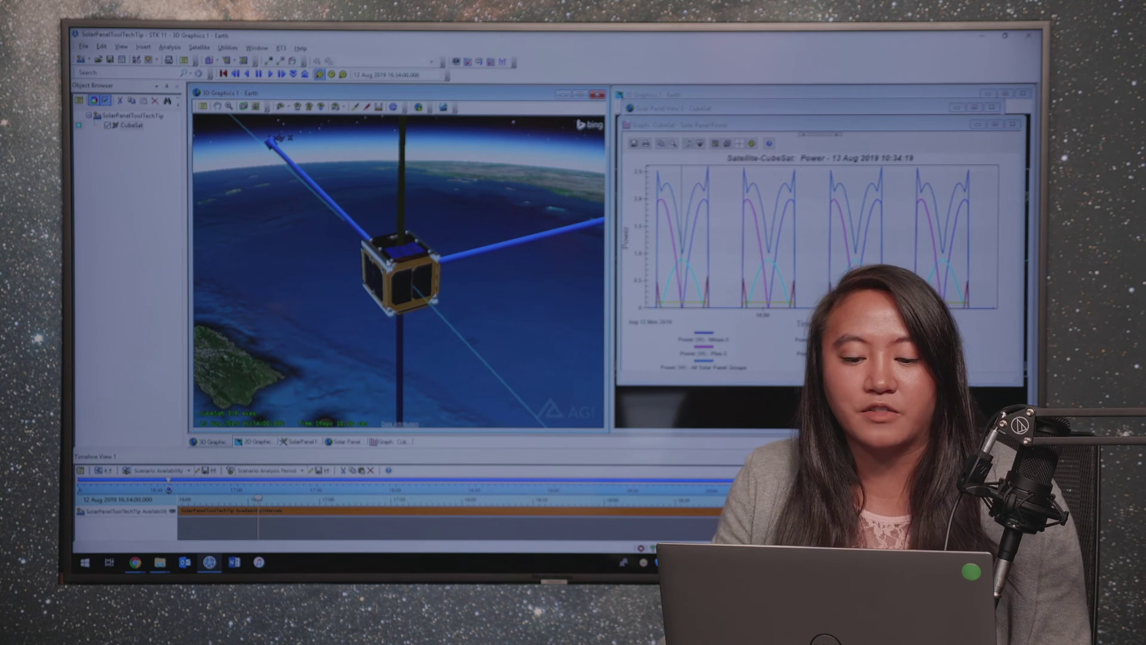
left_click_drag(427, 277, 436, 289)
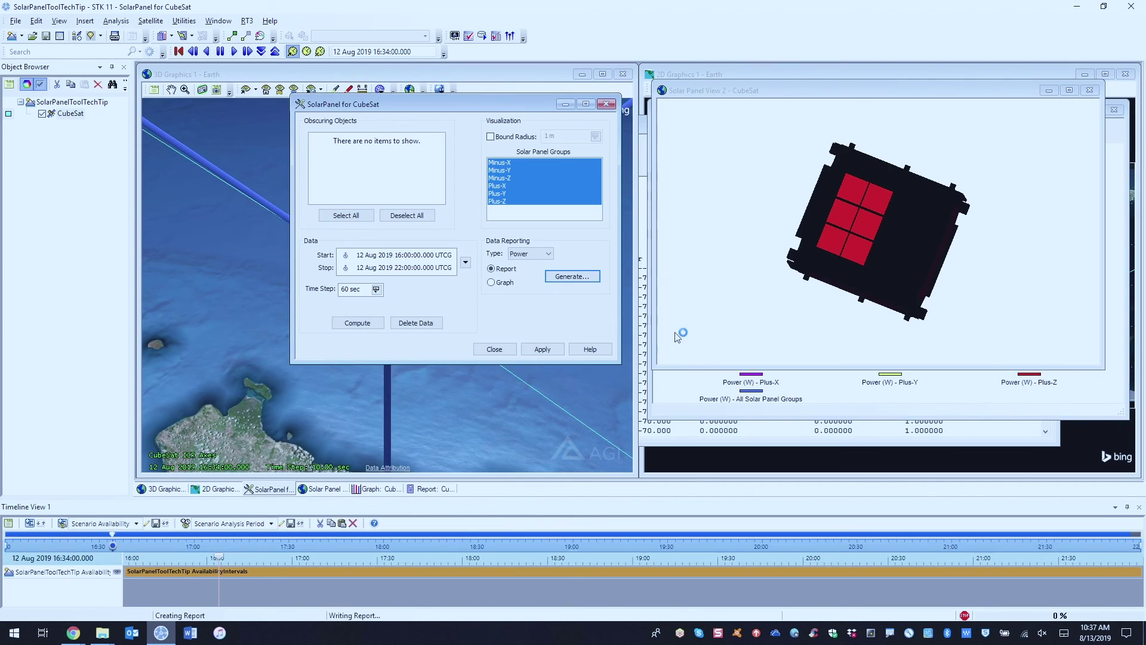
Move the power report aside and bring the 2D ground-track map and 3D CubeSat view forward
left_click_drag(518, 149, 758, 78)
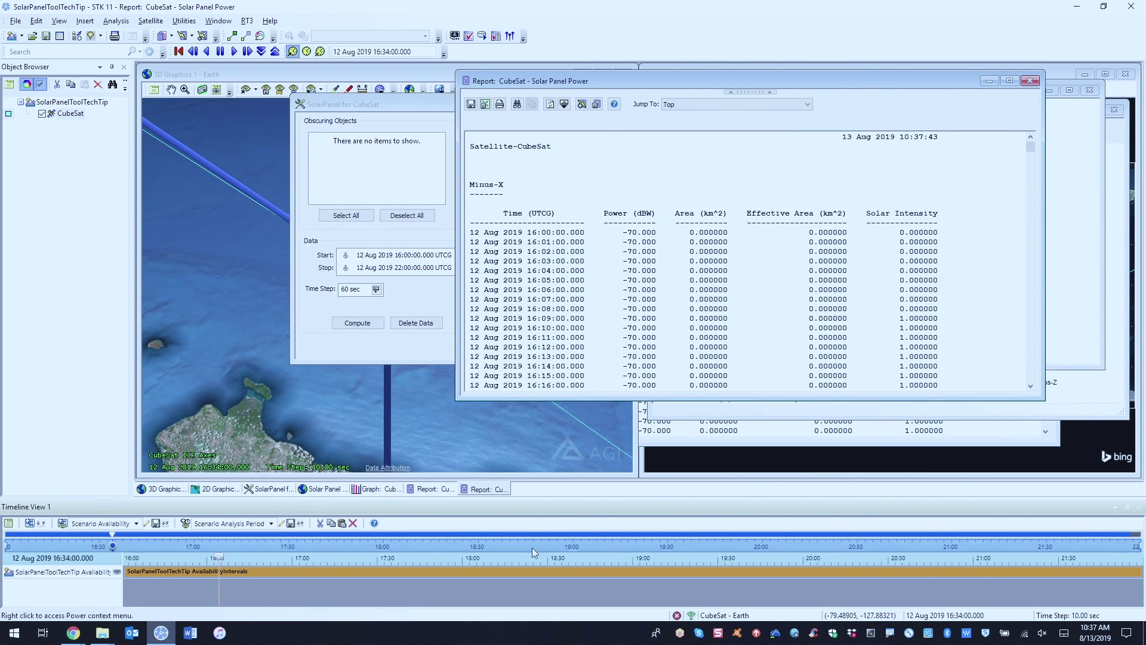
left_click(929, 461)
left_click(511, 449)
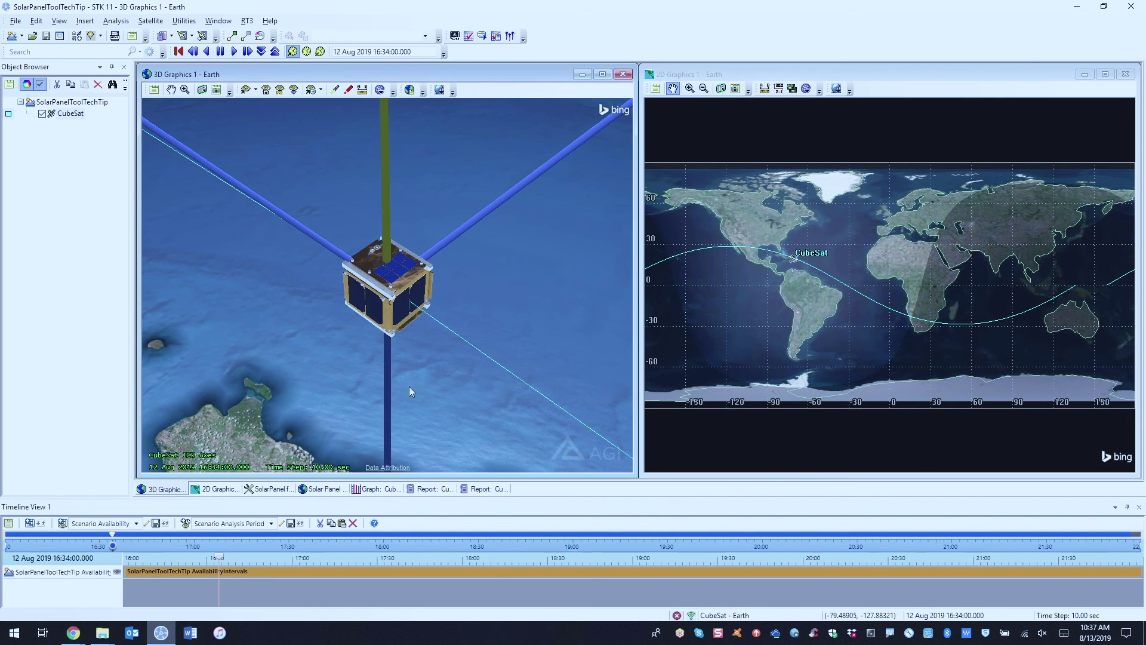